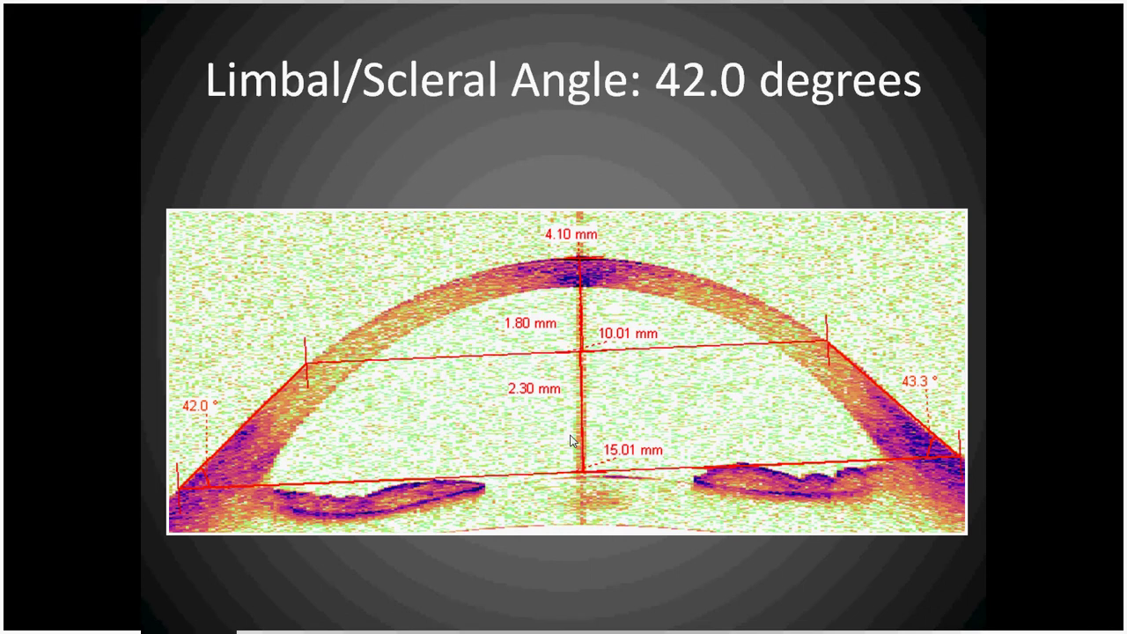
Advance from the Limbal/Scleral Angle slide to the Corneal Topography Scleral Simulation slide.
{"action": "left_click", "coordinate": [573, 433]}
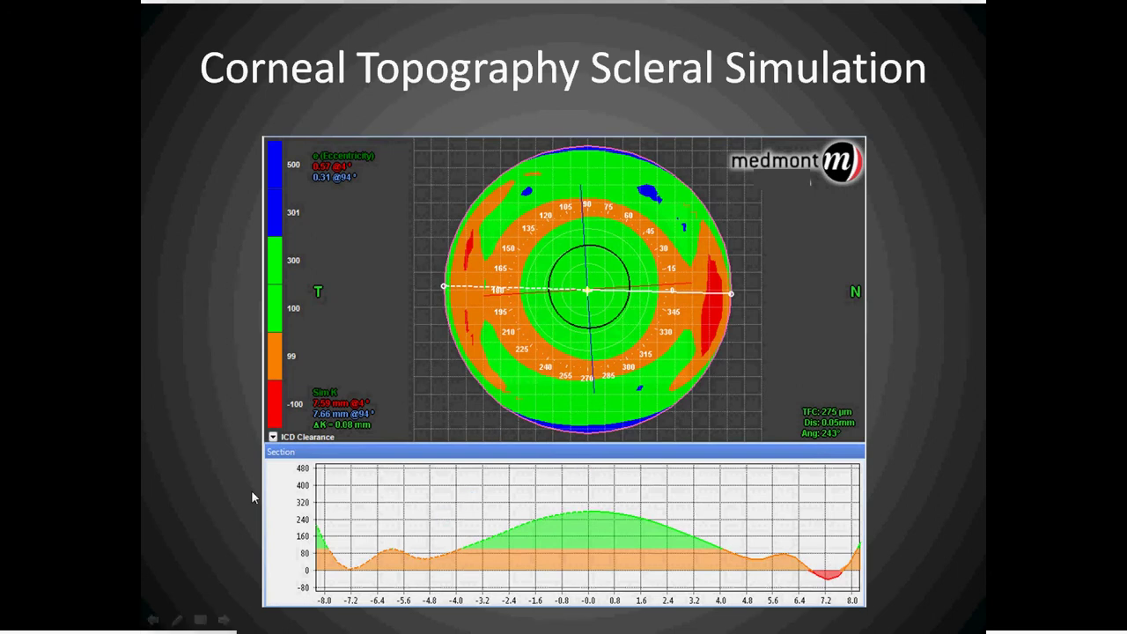
Advance to the Modifications prior to fit slide, exit the slideshow, and switch to Medmont Studio.
{"action": "left_click", "coordinate": [412, 563]}
{"action": "left_click", "coordinate": [412, 564]}
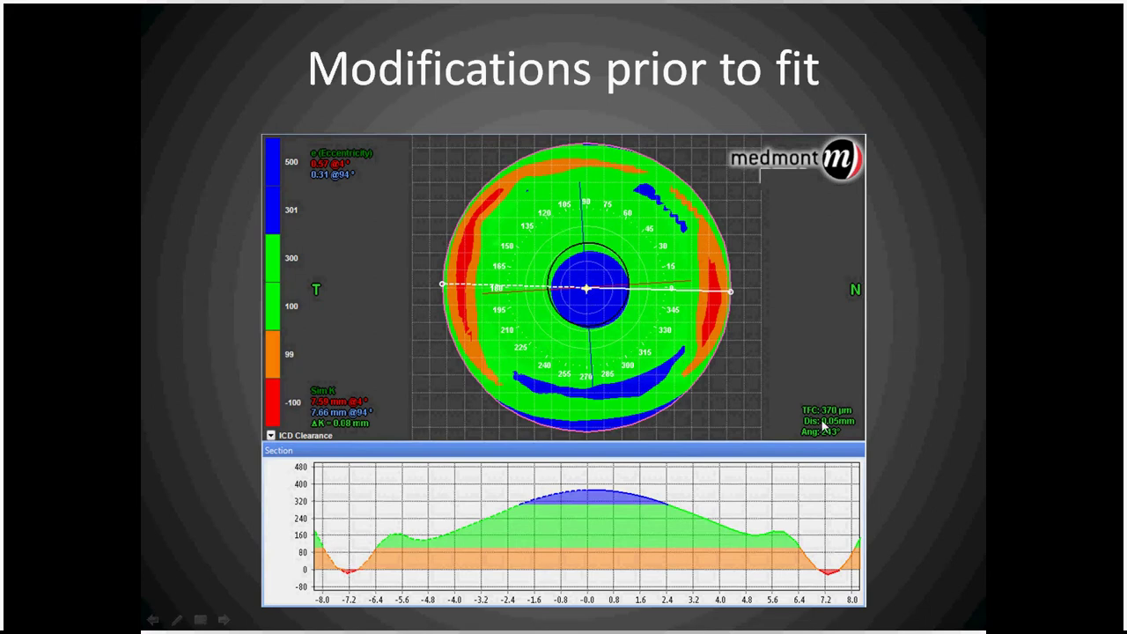
{"action": "left_click", "coordinate": [775, 424]}
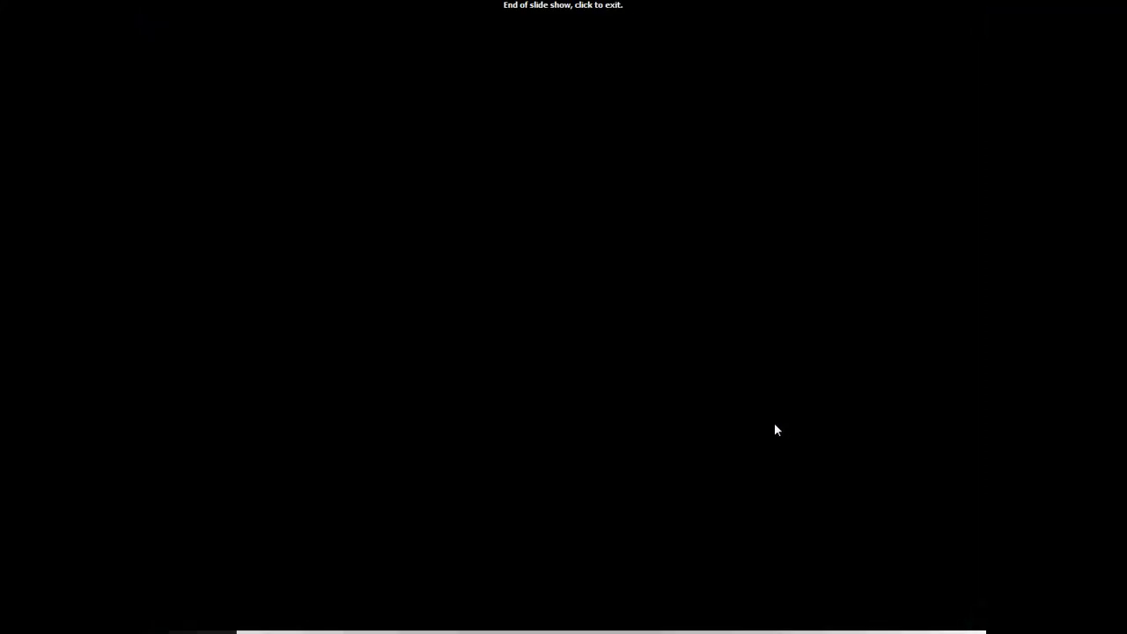
{"action": "left_click", "coordinate": [775, 425]}
{"action": "left_click", "coordinate": [282, 621]}
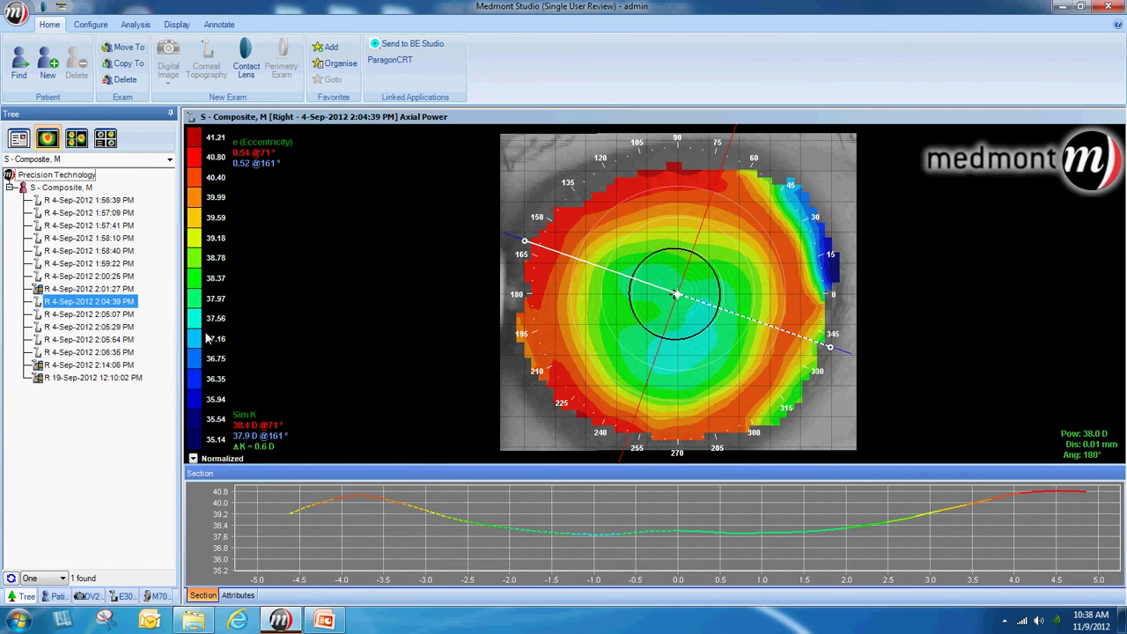
View the 2:05:07, 2:05:29, 2:05:54 and 2:06:35 PM exams, then select all five from 2:04:39.
{"action": "left_click", "coordinate": [104, 315]}
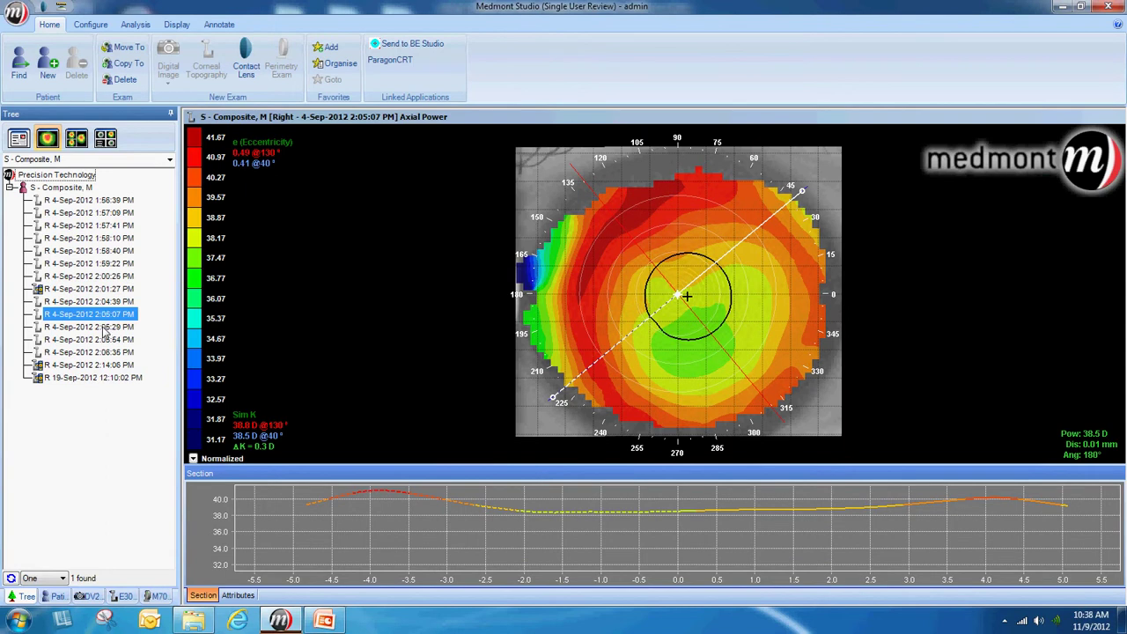
{"action": "left_click", "coordinate": [103, 326]}
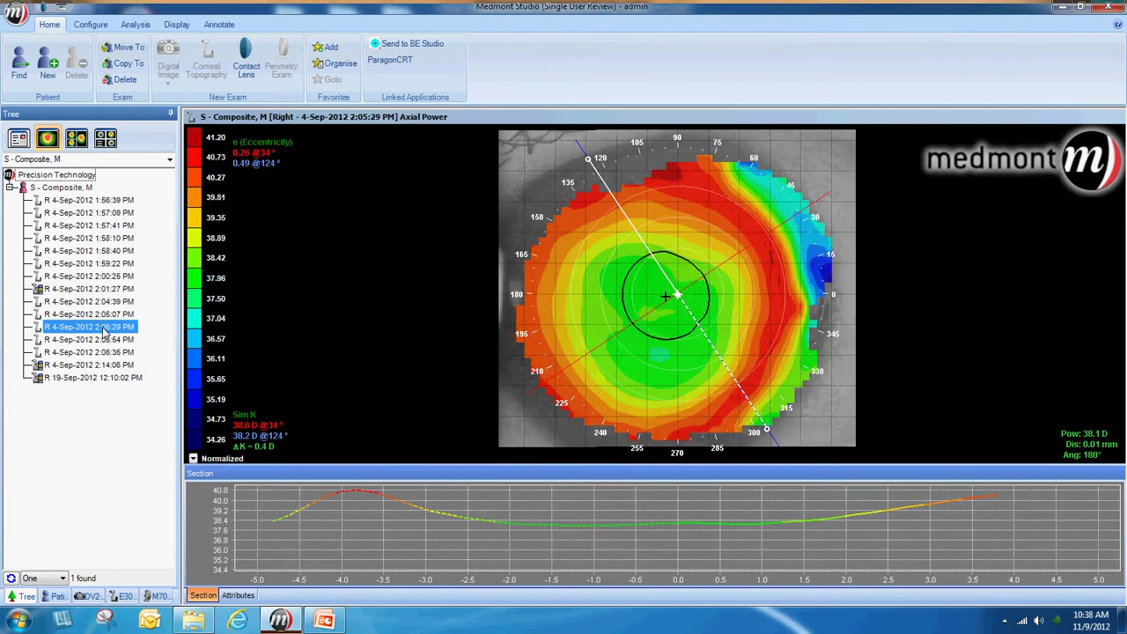
{"action": "left_click", "coordinate": [103, 340]}
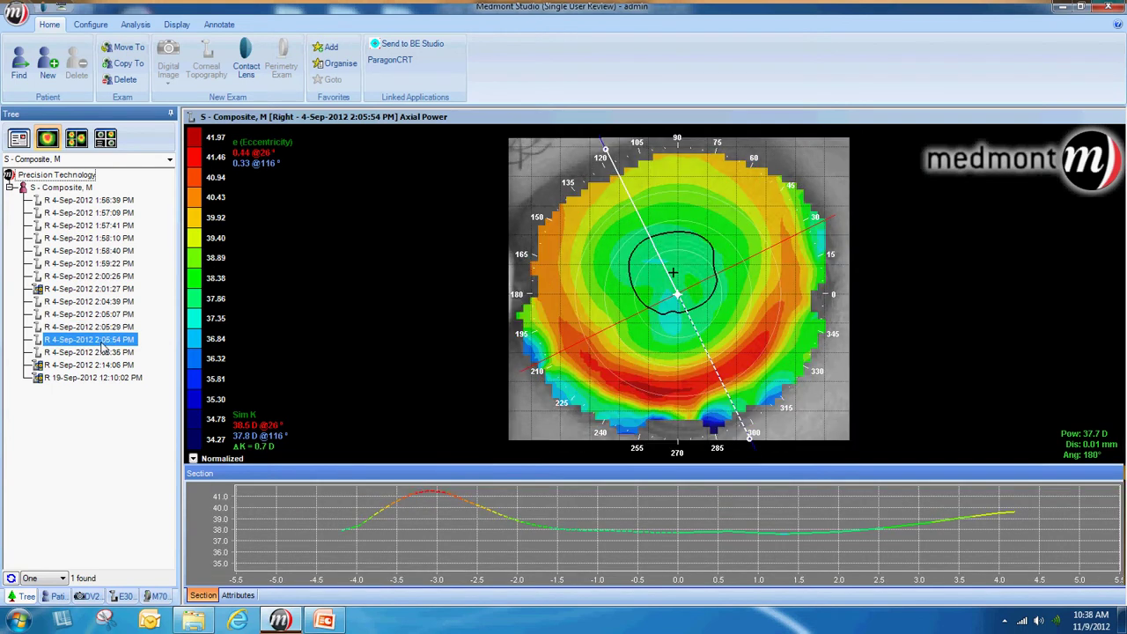
{"action": "left_click", "coordinate": [96, 353]}
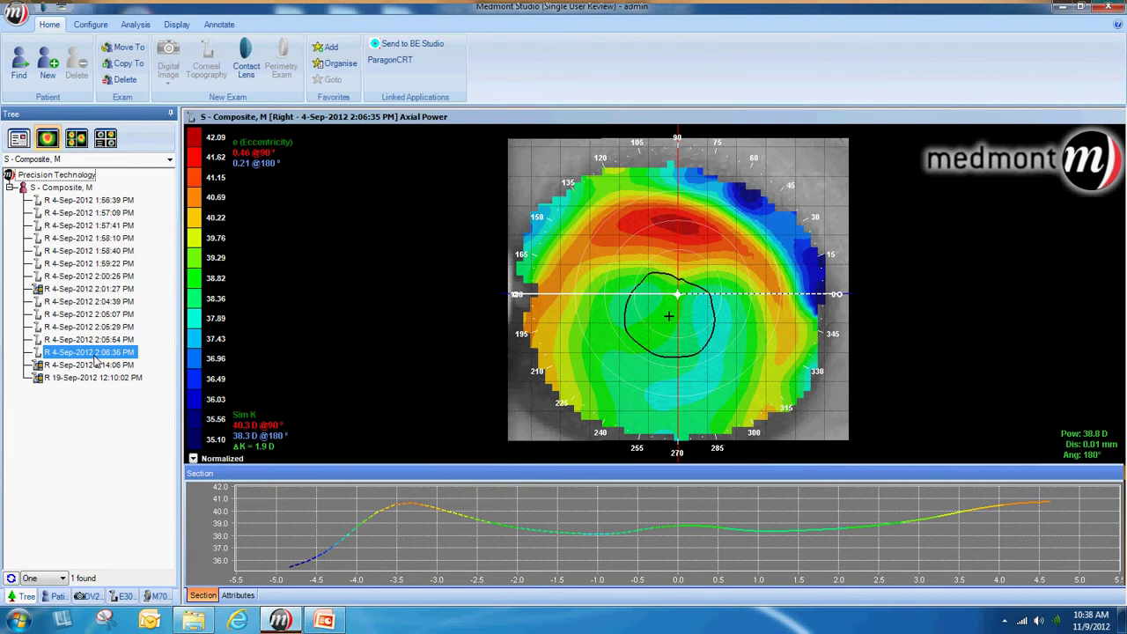
{"action": "left_click_drag", "start_coordinate": [71, 302], "coordinate": [69, 357]}
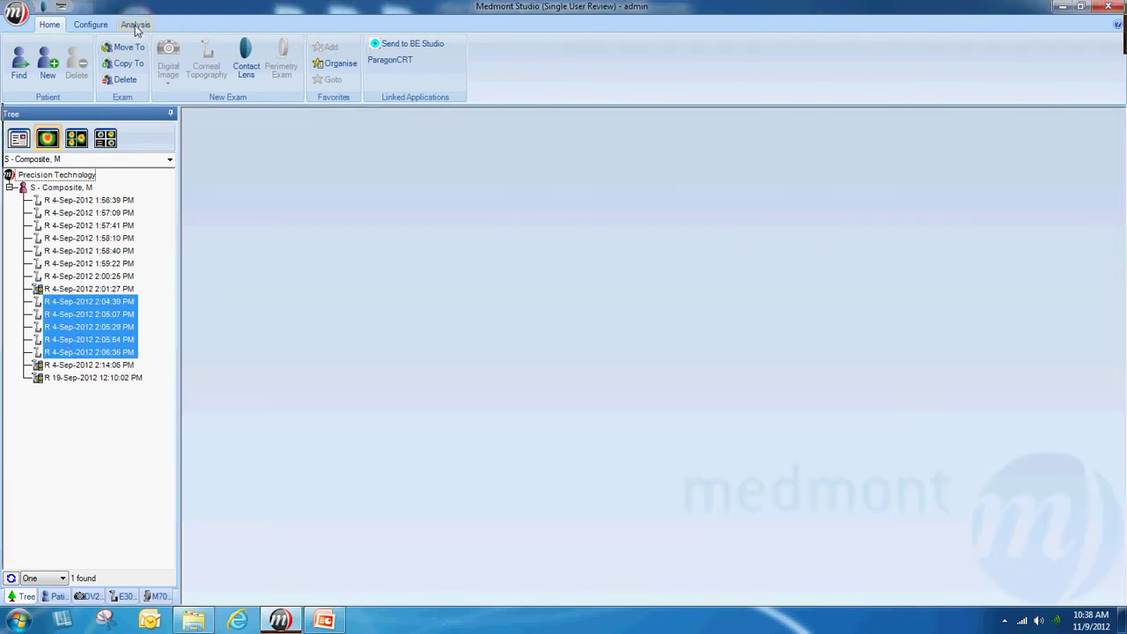
Create a Composite Eye from the five selected exams using the Analysis tools.
{"action": "left_click", "coordinate": [135, 25]}
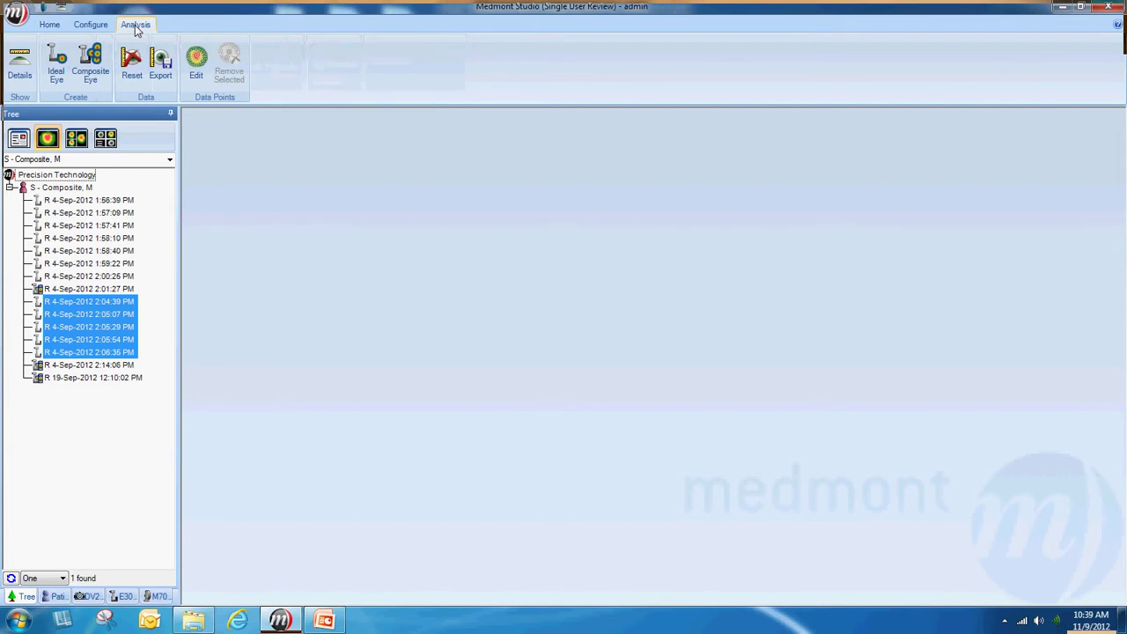
{"action": "left_click", "coordinate": [90, 67]}
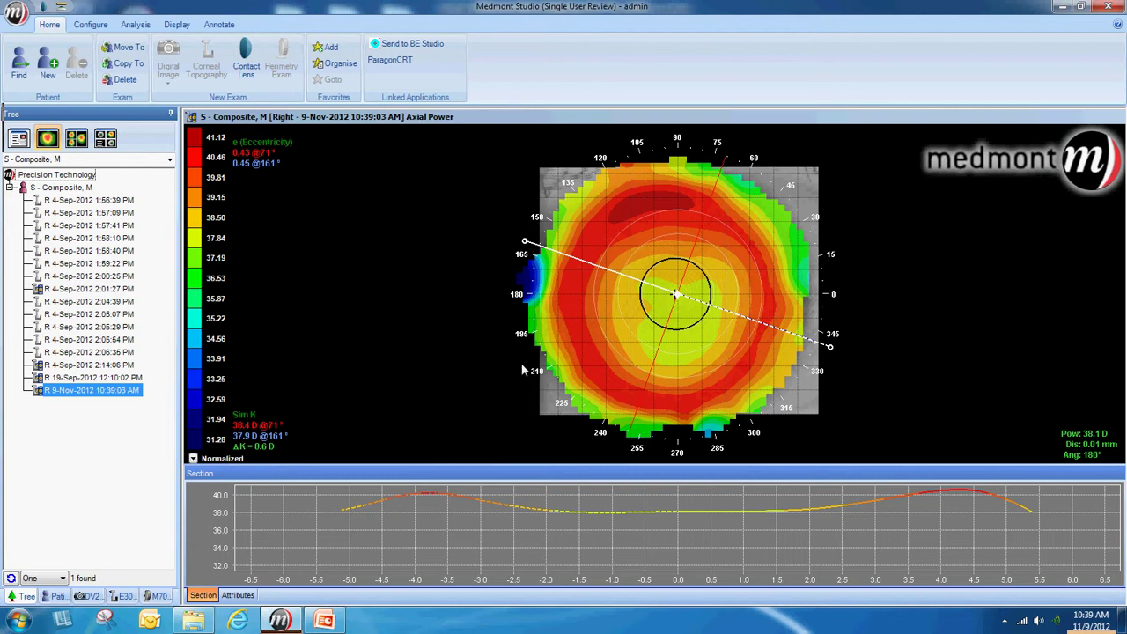
Start a contact lens design on the composite map using the ICD 16.5 design.
{"action": "left_click", "coordinate": [248, 58]}
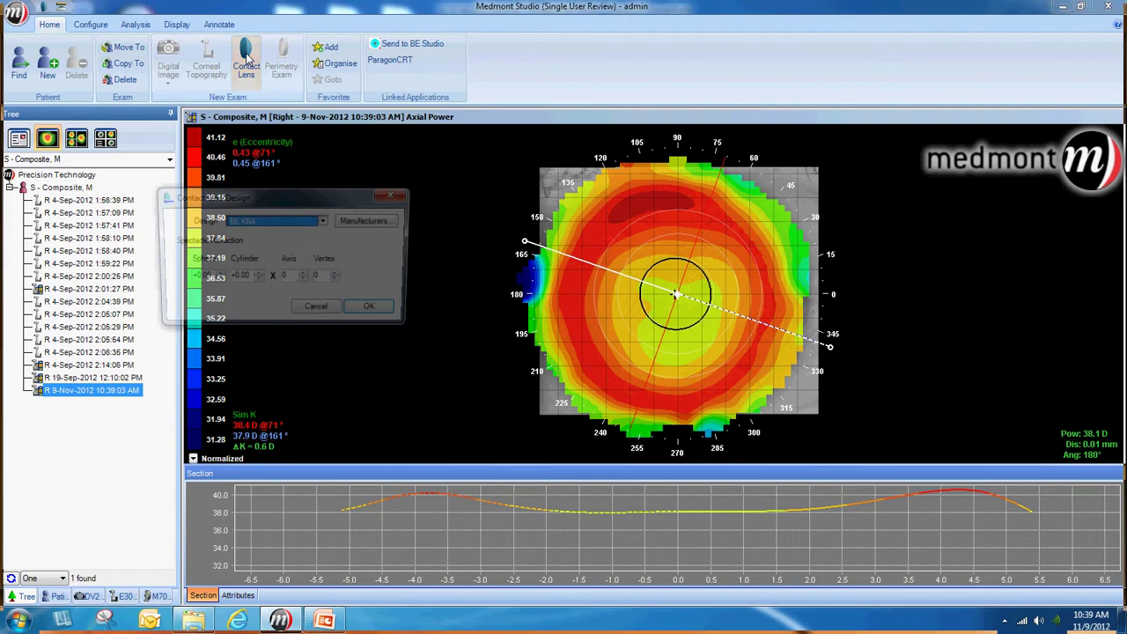
{"action": "left_click", "coordinate": [325, 222]}
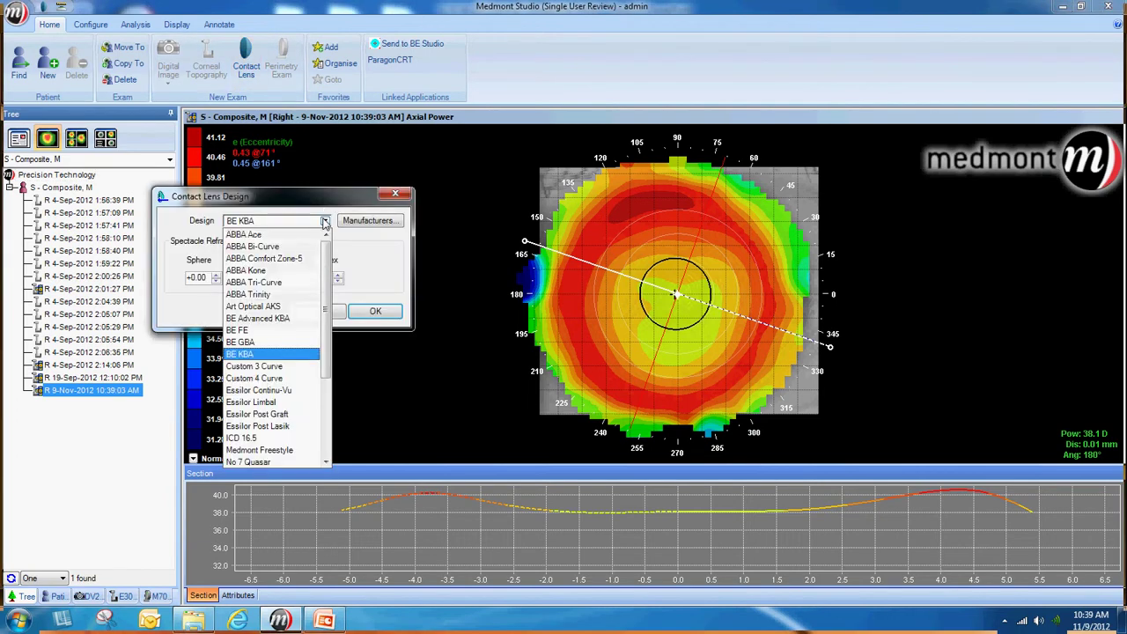
{"action": "left_click", "coordinate": [251, 439]}
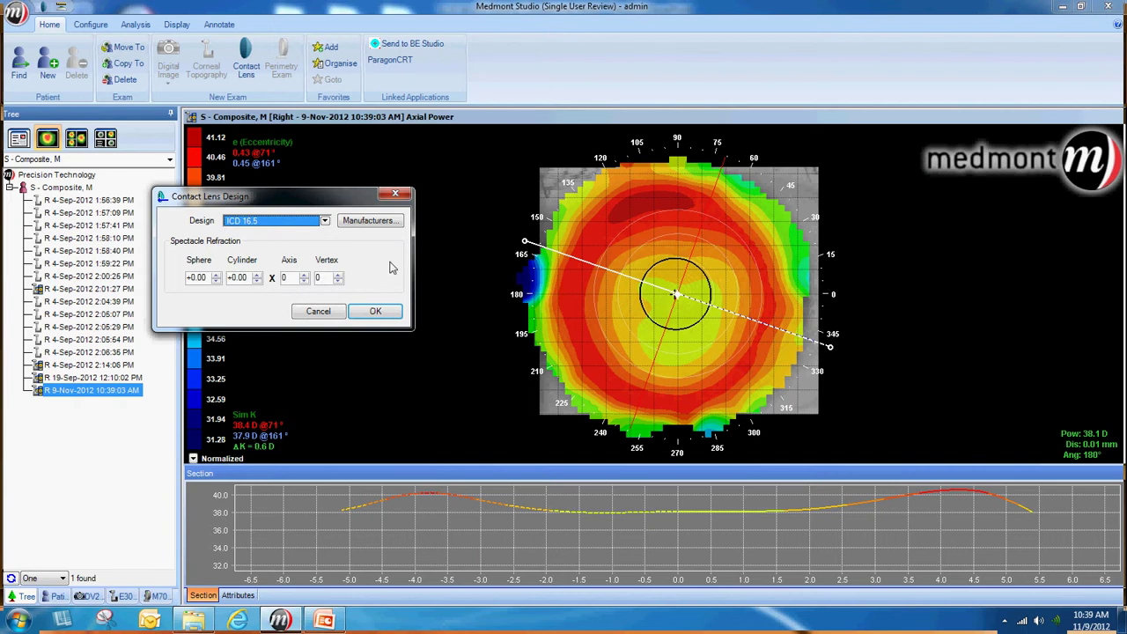
Enter refraction +2.00 / -0.75 × 160 at vertex 12 and confirm the lens design.
{"action": "double_click", "coordinate": [205, 277]}
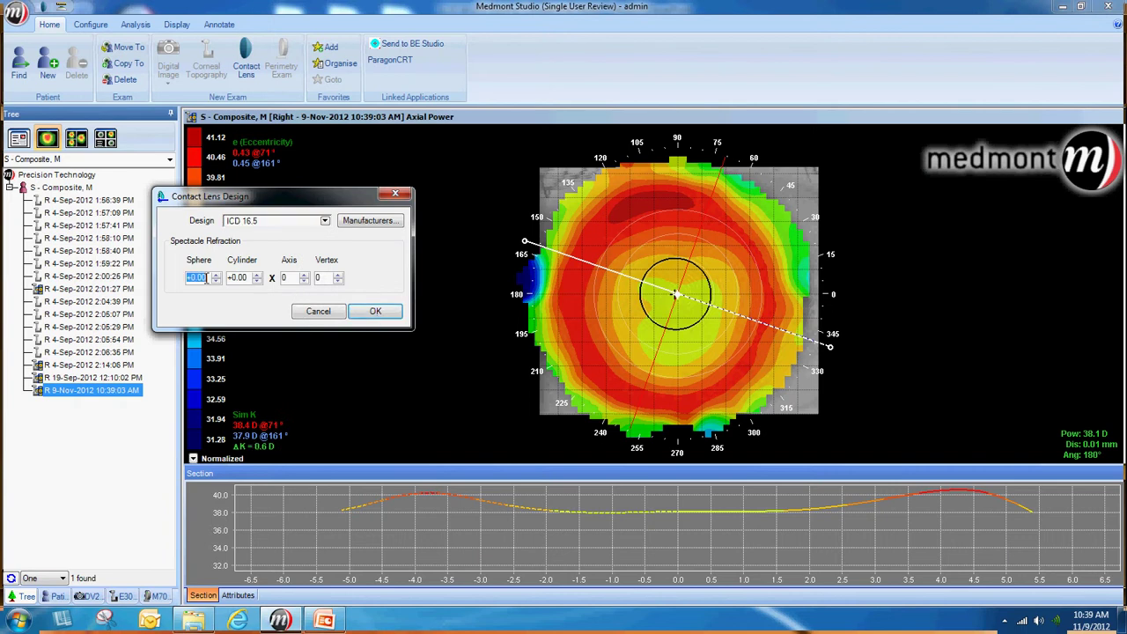
{"action": "type", "text": "+2.00"}
{"action": "key", "text": "Tab"}
{"action": "key", "text": "BackSpace"}
{"action": "type", "text": "-0.75"}
{"action": "key", "text": "Tab"}
{"action": "type", "text": "160"}
{"action": "key", "text": "Tab"}
{"action": "type", "text": "12"}
{"action": "left_click", "coordinate": [376, 312]}
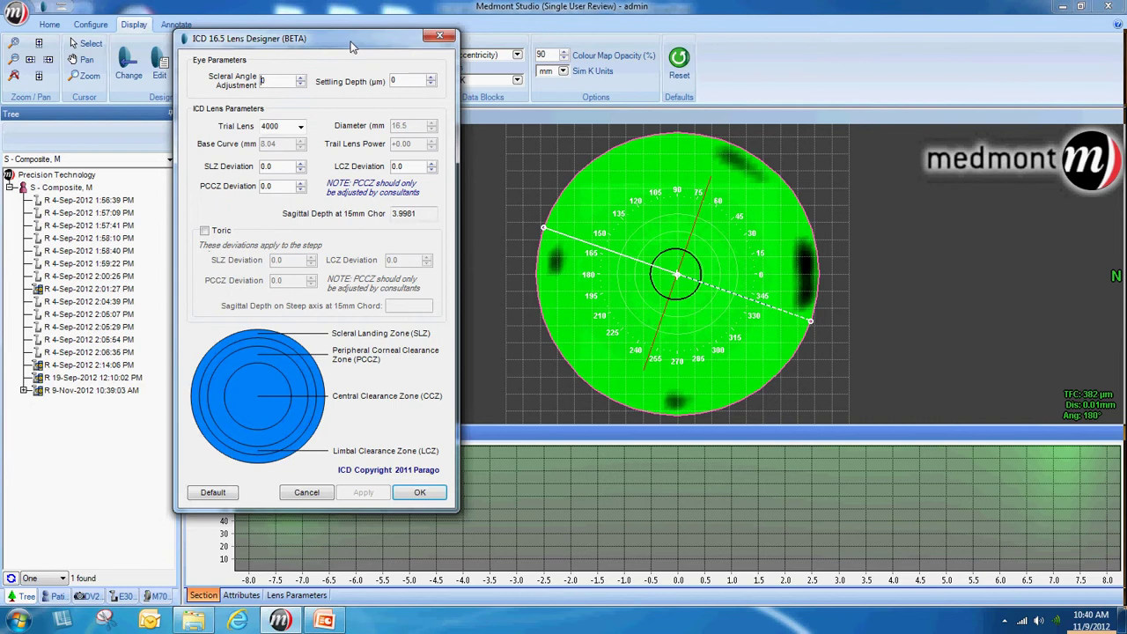
Move the ICD 16.5 Lens Designer to the left edge, uncovering the fluorescein fit map.
{"action": "left_click_drag", "start_coordinate": [350, 46], "coordinate": [42, 110]}
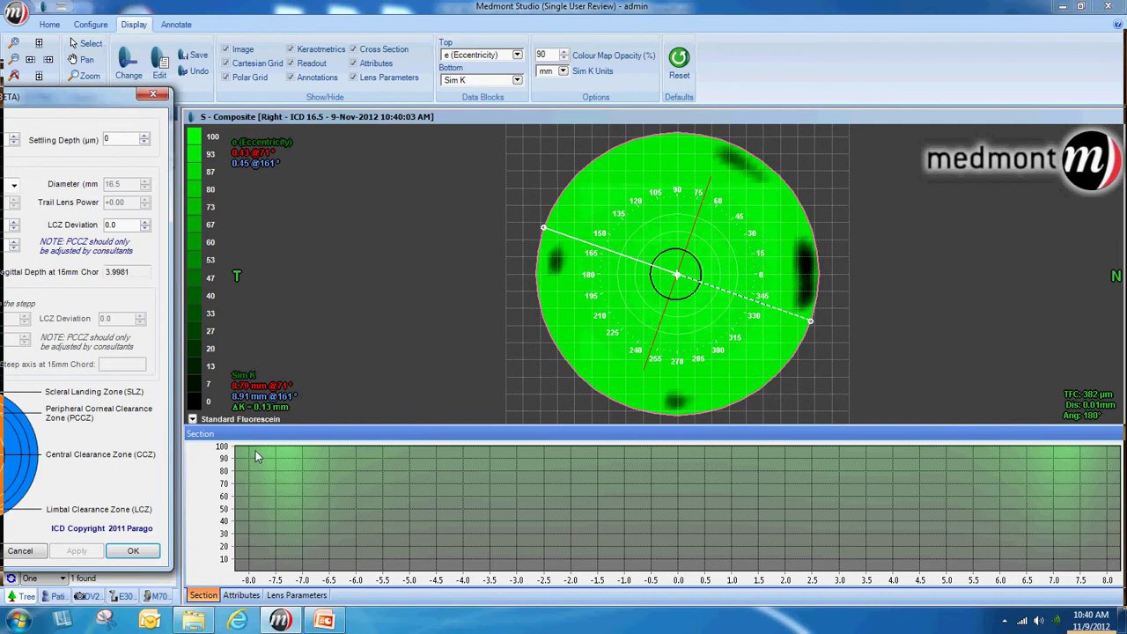
Switch the map to the ICD Clearance scale and rotate the cross-section to the 356° meridian.
{"action": "left_click", "coordinate": [193, 420]}
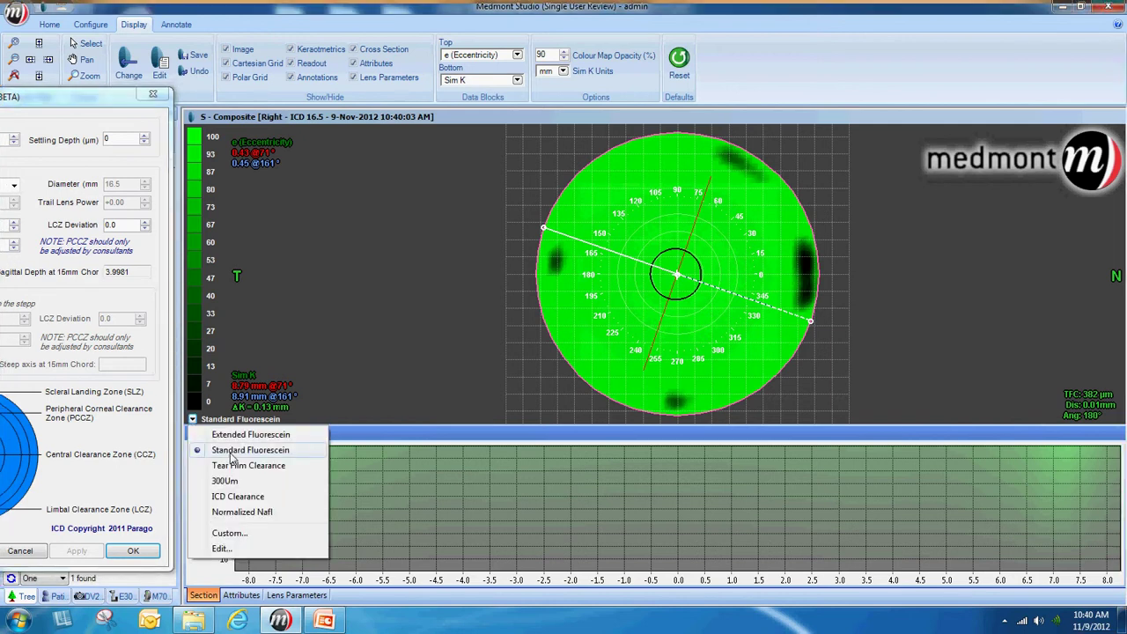
{"action": "left_click", "coordinate": [233, 498]}
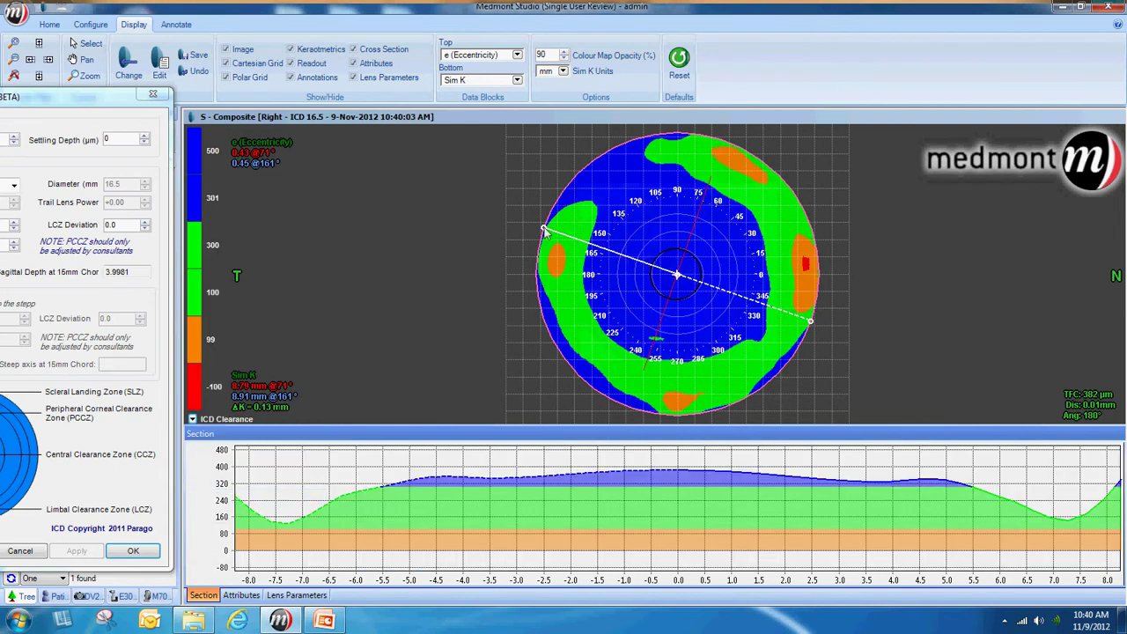
{"action": "left_click_drag", "start_coordinate": [634, 199], "coordinate": [744, 395]}
{"action": "left_click_drag", "start_coordinate": [678, 363], "coordinate": [598, 227]}
{"action": "left_click_drag", "start_coordinate": [701, 166], "coordinate": [796, 286]}
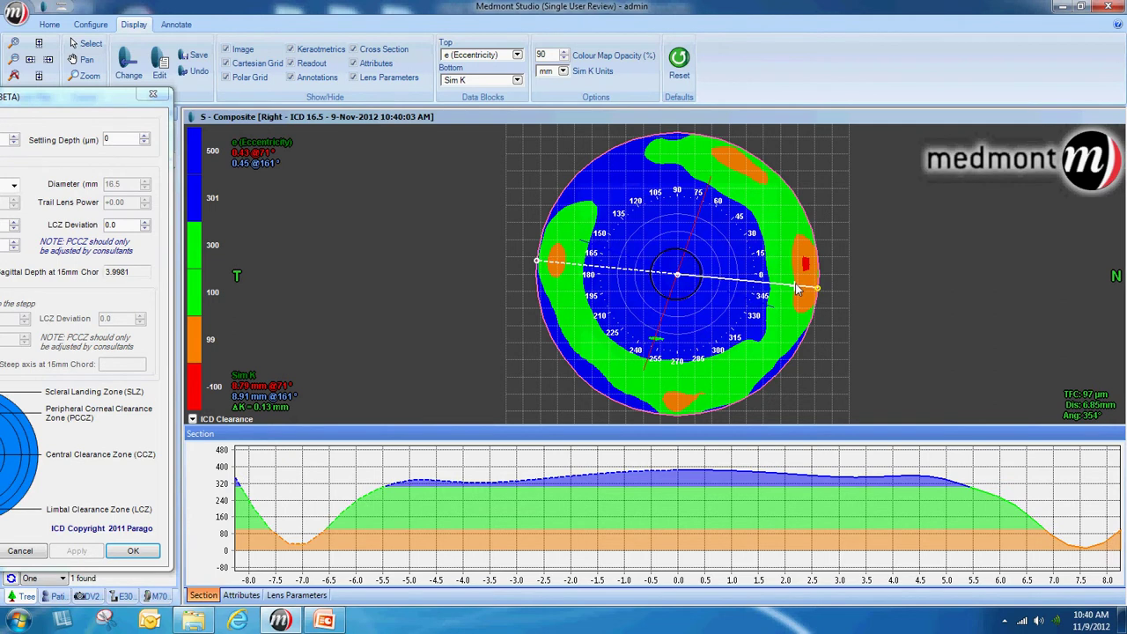
Read the 382 µm clearance at the map centre and move the Lens Designer to the upper centre.
{"action": "left_click", "coordinate": [680, 278]}
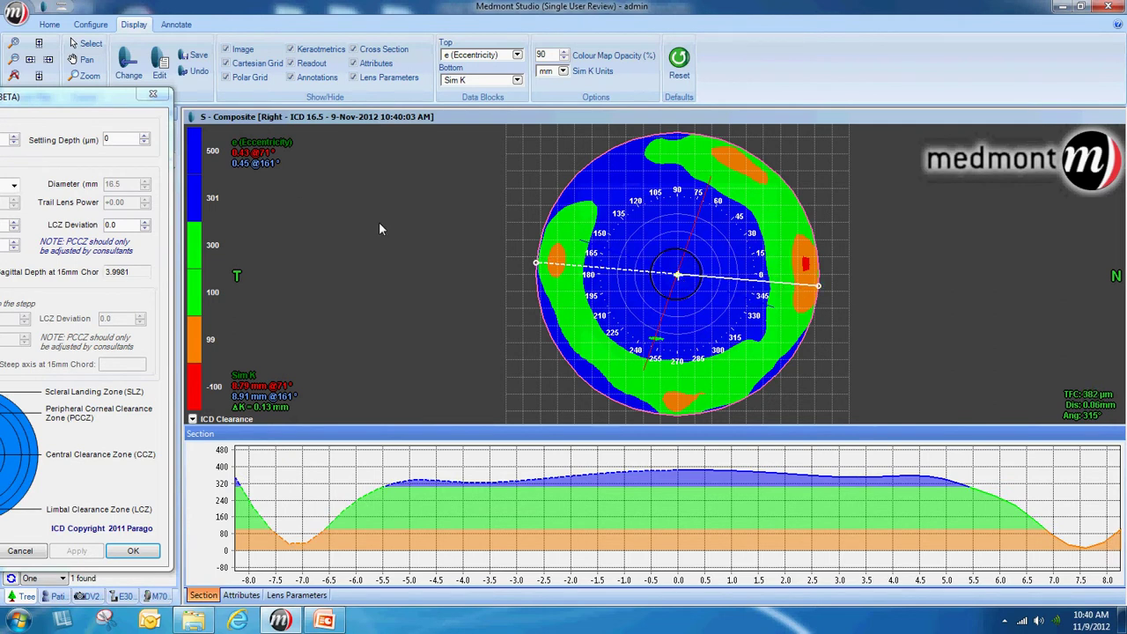
{"action": "left_click_drag", "start_coordinate": [75, 103], "coordinate": [288, 15]}
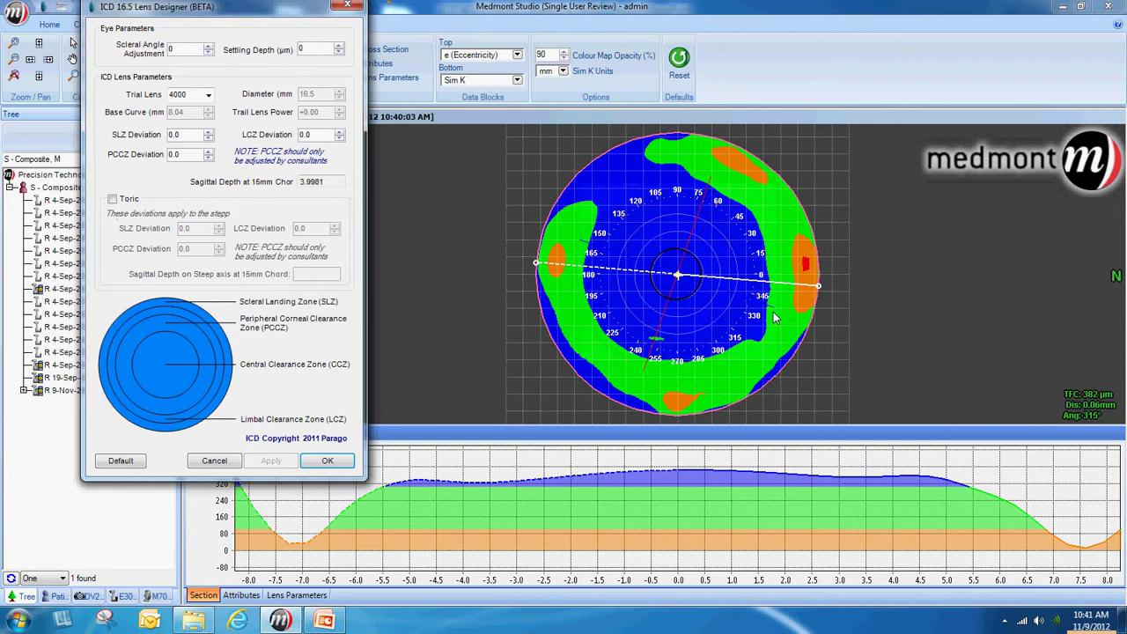
Set the settling depth to 100 µm and apply it, bringing central clearance to 288 µm.
{"action": "double_click", "coordinate": [317, 52]}
{"action": "type", "text": "100"}
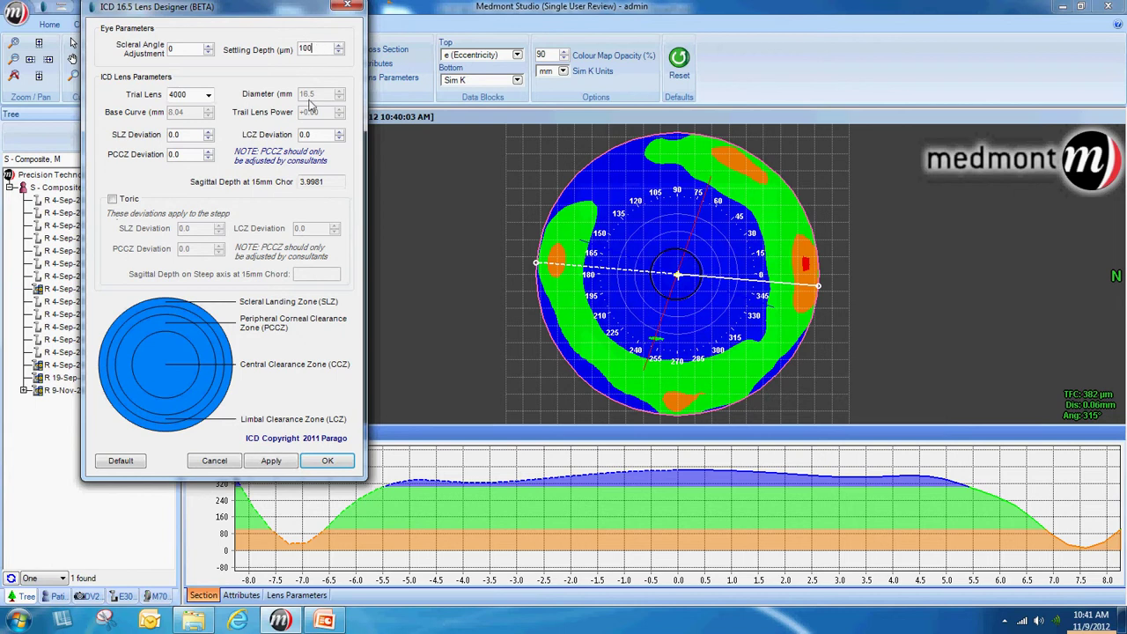
{"action": "left_click", "coordinate": [277, 464]}
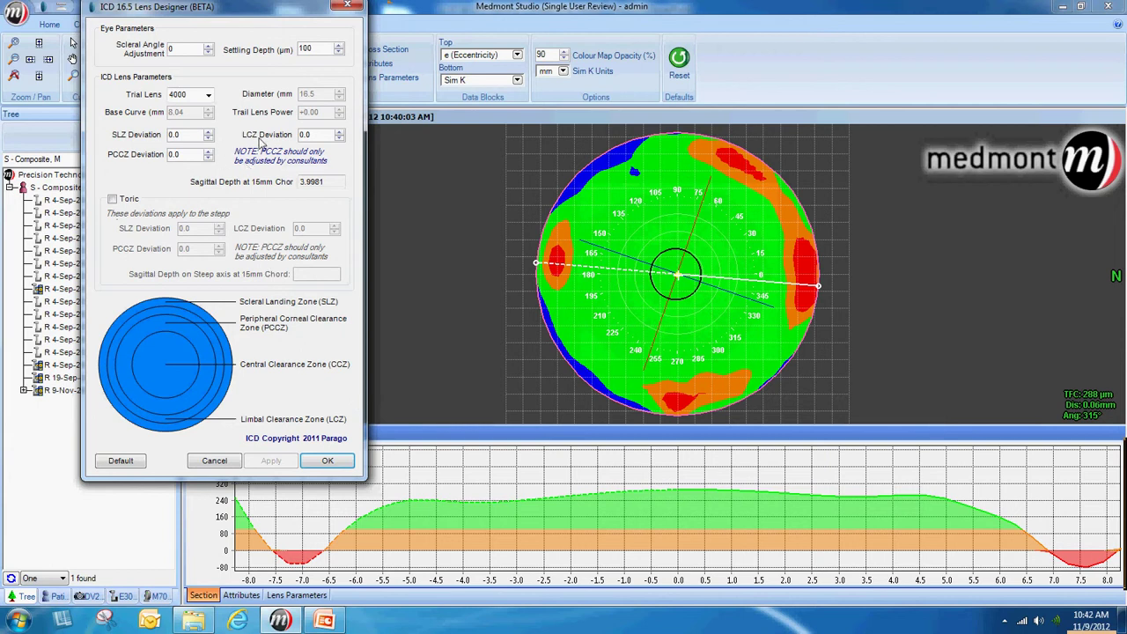
Raise the LCZ deviation to +5.0 and apply it.
{"action": "left_click", "coordinate": [340, 134]}
{"action": "left_click", "coordinate": [340, 134]}
{"action": "left_click", "coordinate": [339, 134]}
{"action": "left_click", "coordinate": [340, 134]}
{"action": "left_click", "coordinate": [340, 134]}
{"action": "left_click", "coordinate": [340, 134]}
{"action": "left_click", "coordinate": [340, 133]}
{"action": "left_click", "coordinate": [339, 134]}
{"action": "left_click", "coordinate": [340, 133]}
{"action": "left_click", "coordinate": [272, 460]}
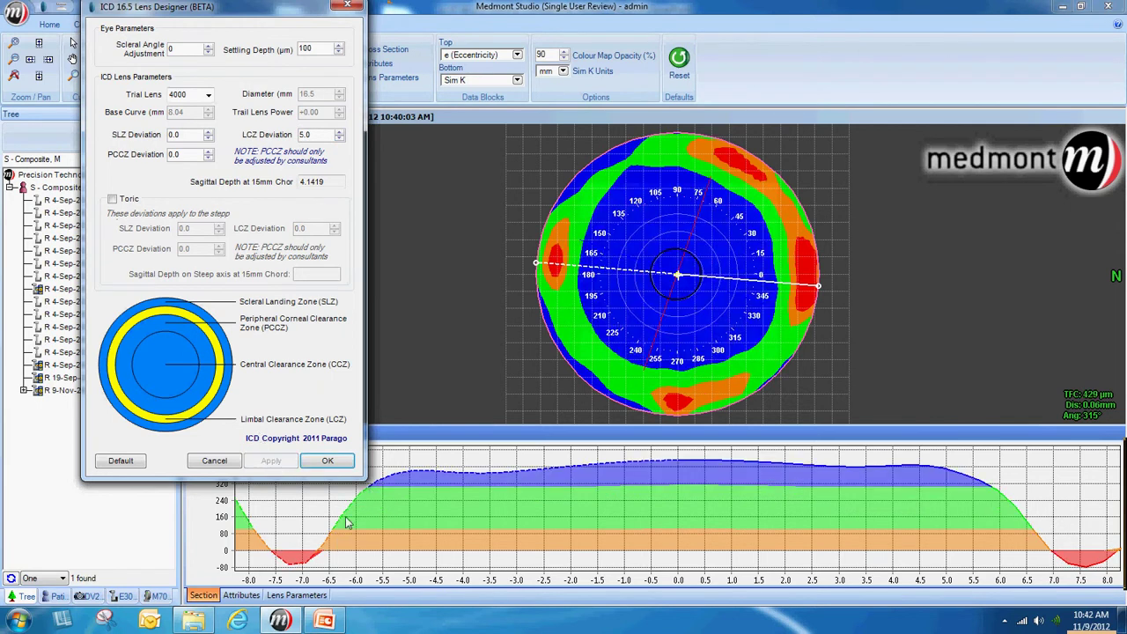
Lower the LCZ deviation to -5.0 and apply it, giving sagittal depth 3.8774.
{"action": "left_click", "coordinate": [340, 139]}
{"action": "left_click", "coordinate": [339, 139]}
{"action": "left_click", "coordinate": [339, 139]}
{"action": "left_click", "coordinate": [339, 140]}
{"action": "left_click", "coordinate": [340, 139]}
{"action": "left_click", "coordinate": [340, 139]}
{"action": "left_click", "coordinate": [340, 140]}
{"action": "left_click", "coordinate": [340, 139]}
{"action": "left_click", "coordinate": [340, 140]}
{"action": "left_click", "coordinate": [339, 139]}
{"action": "left_click", "coordinate": [340, 139]}
{"action": "left_click", "coordinate": [272, 460]}
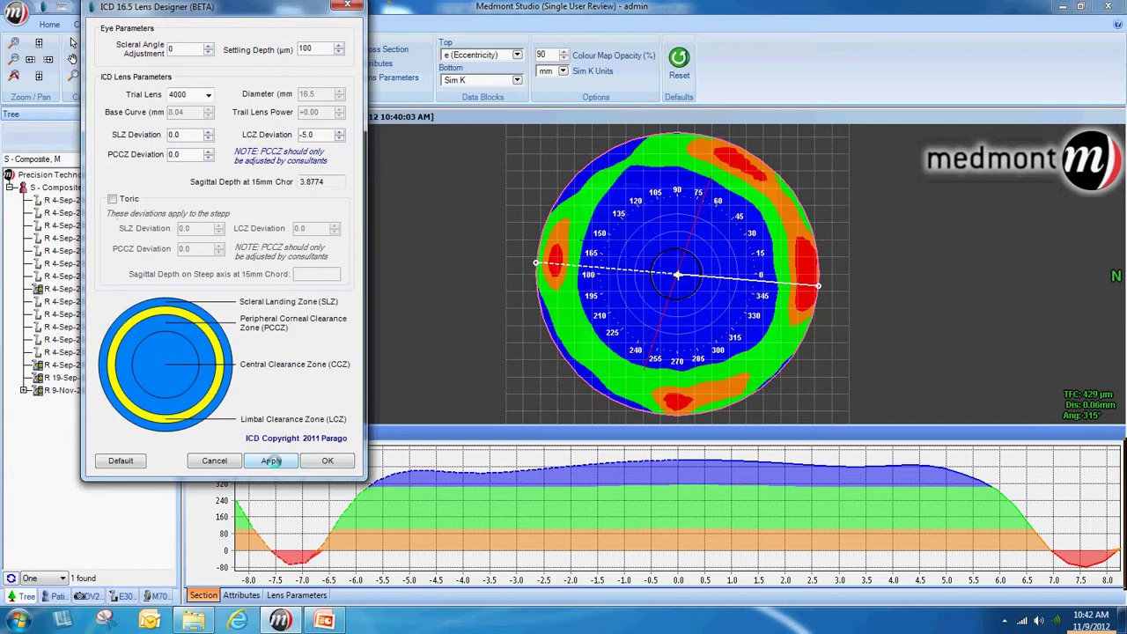